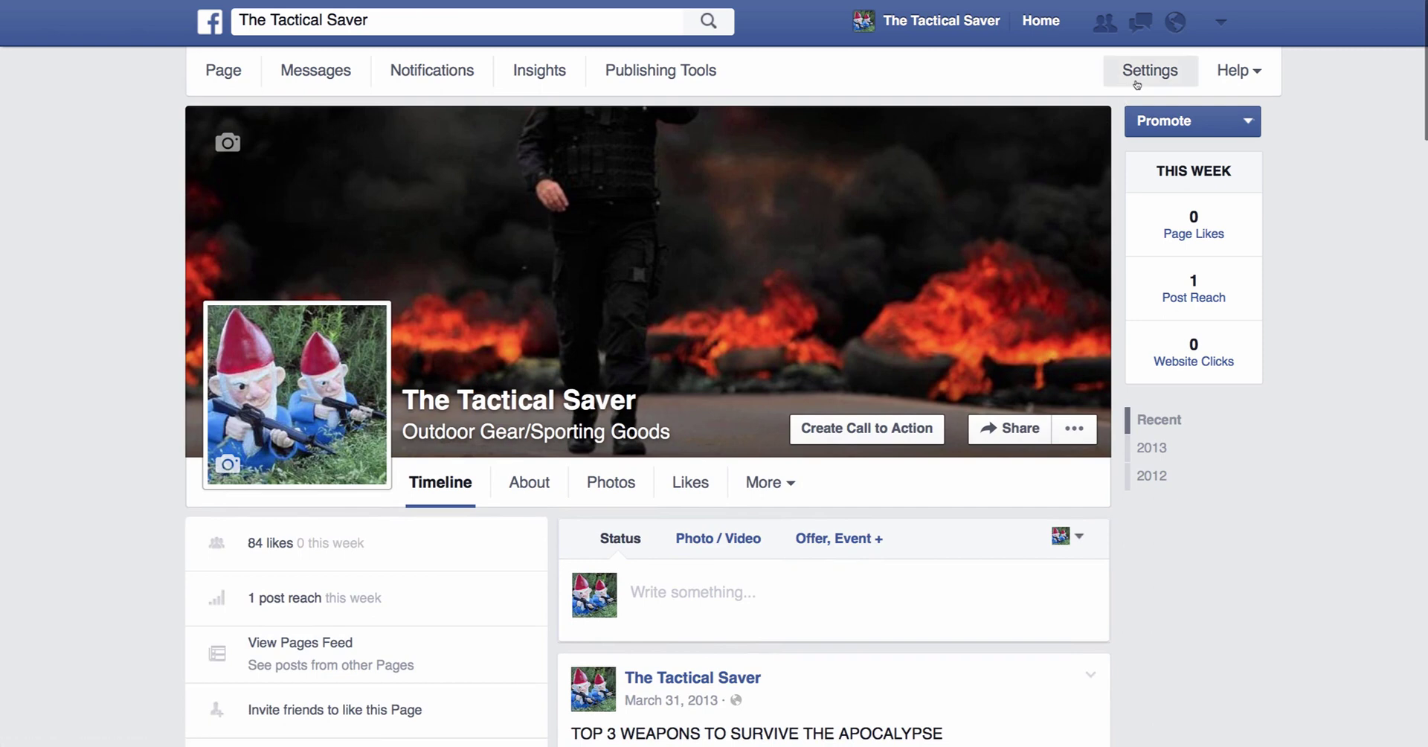
Open the Page's general settings and start editing the Page Moderation list of blocked words
click(1150, 70)
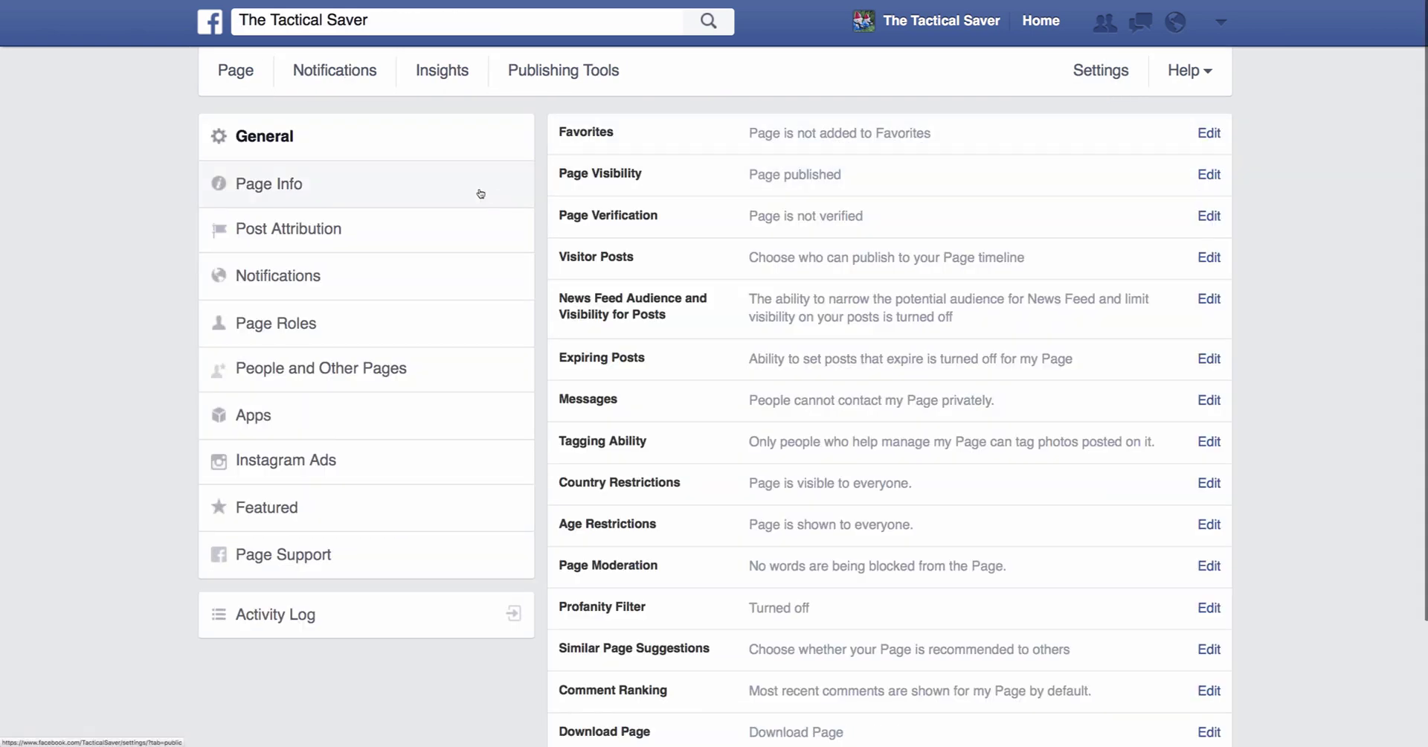
scroll(654, 312, down, 3)
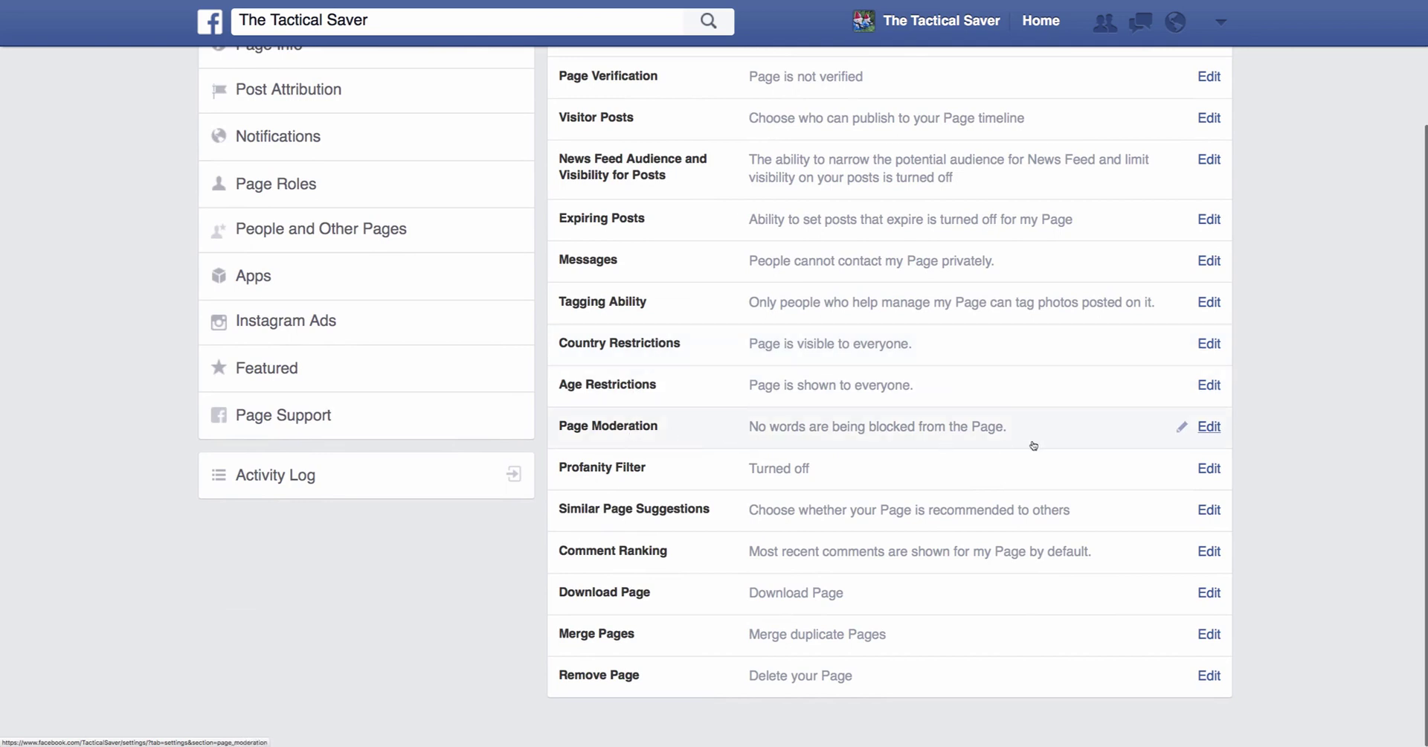
click(1210, 426)
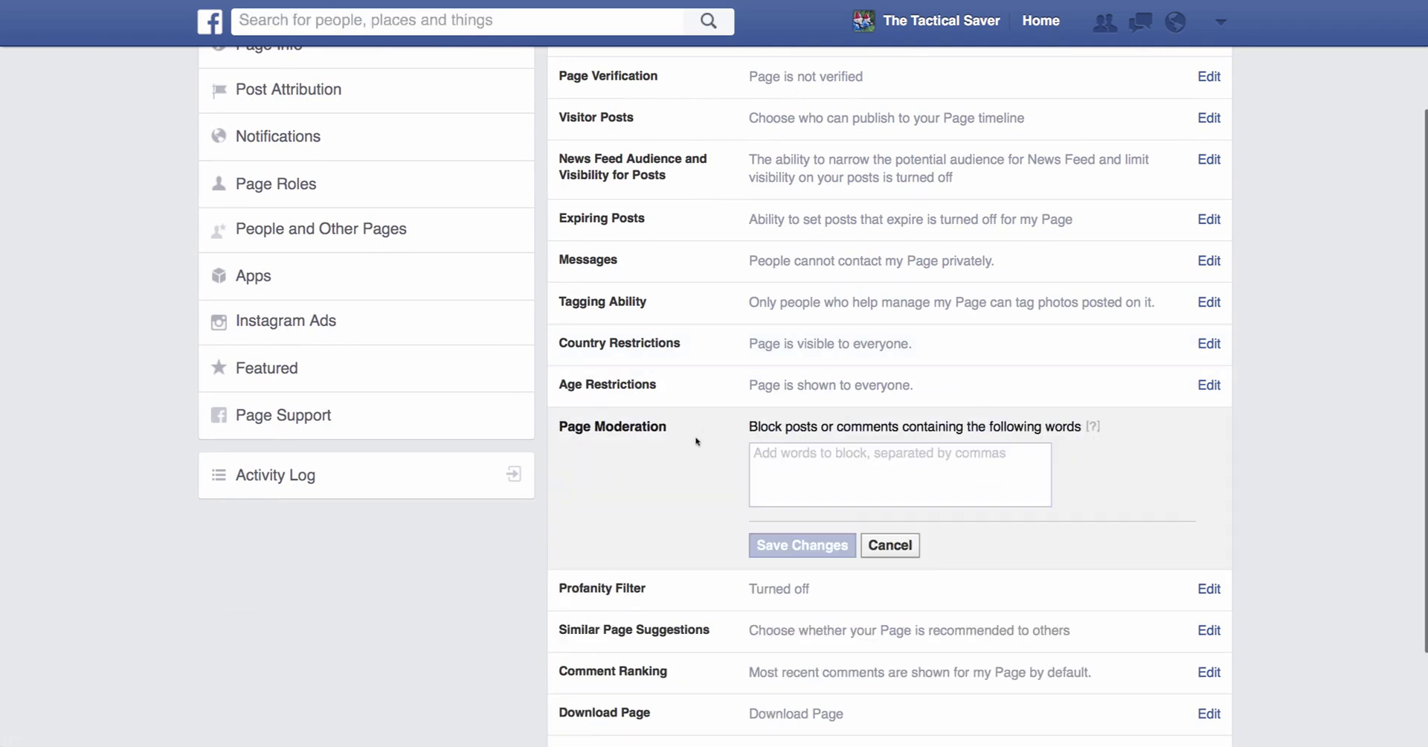
click(816, 461)
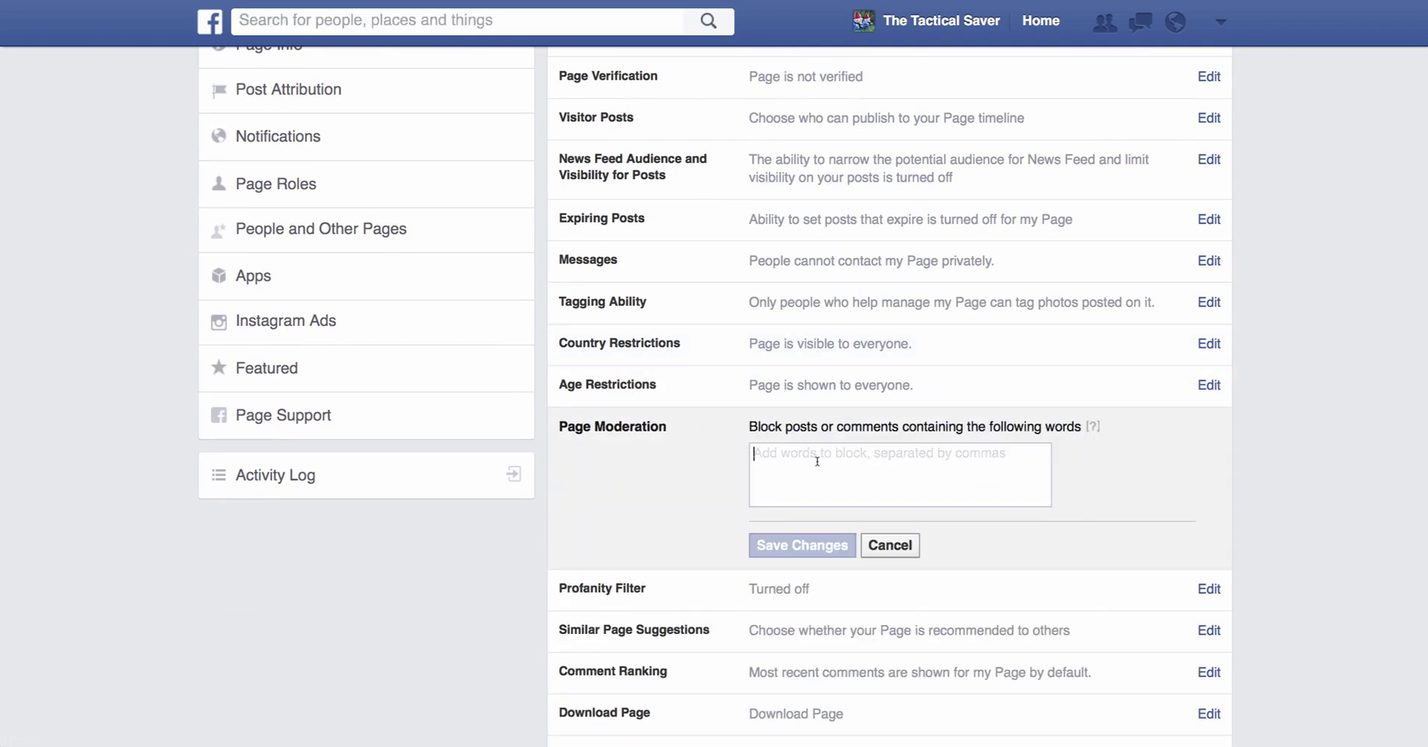
mouse_move(1091, 432)
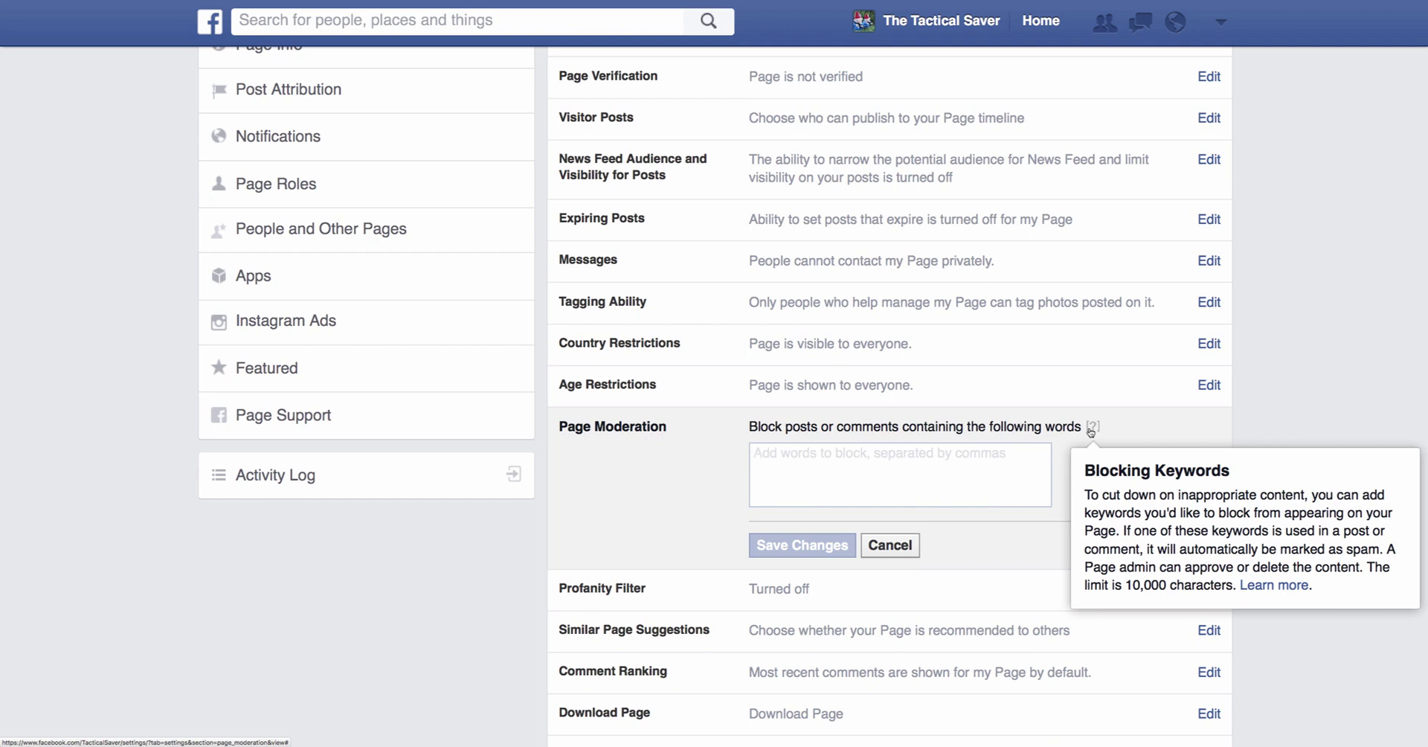
scroll(1090, 431, down, 1)
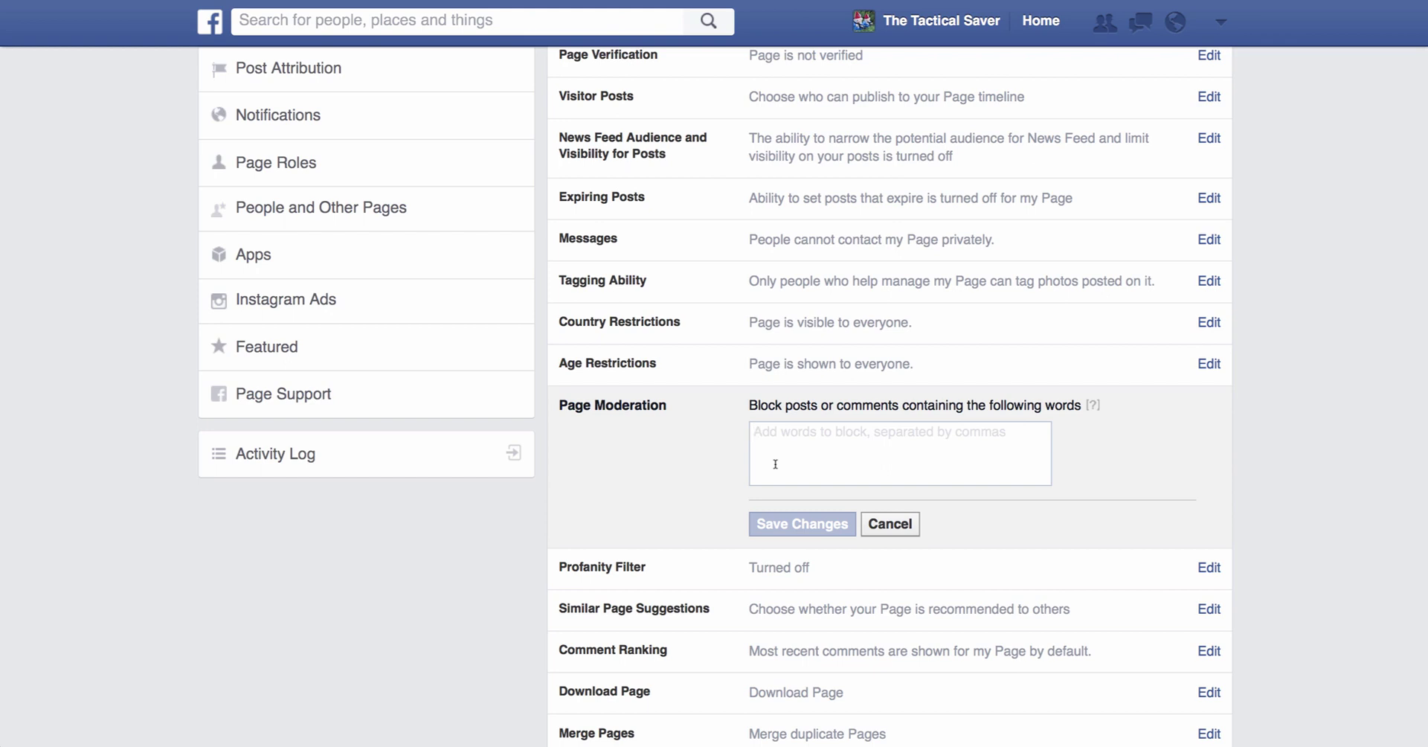
Enter the blocked words amazon, amazon.com, ebay, ebay.com, etsy, etsy.com, wish, wish app, cheap, dont like this, stupid, fake and not real, separated by commas
text(amazon)
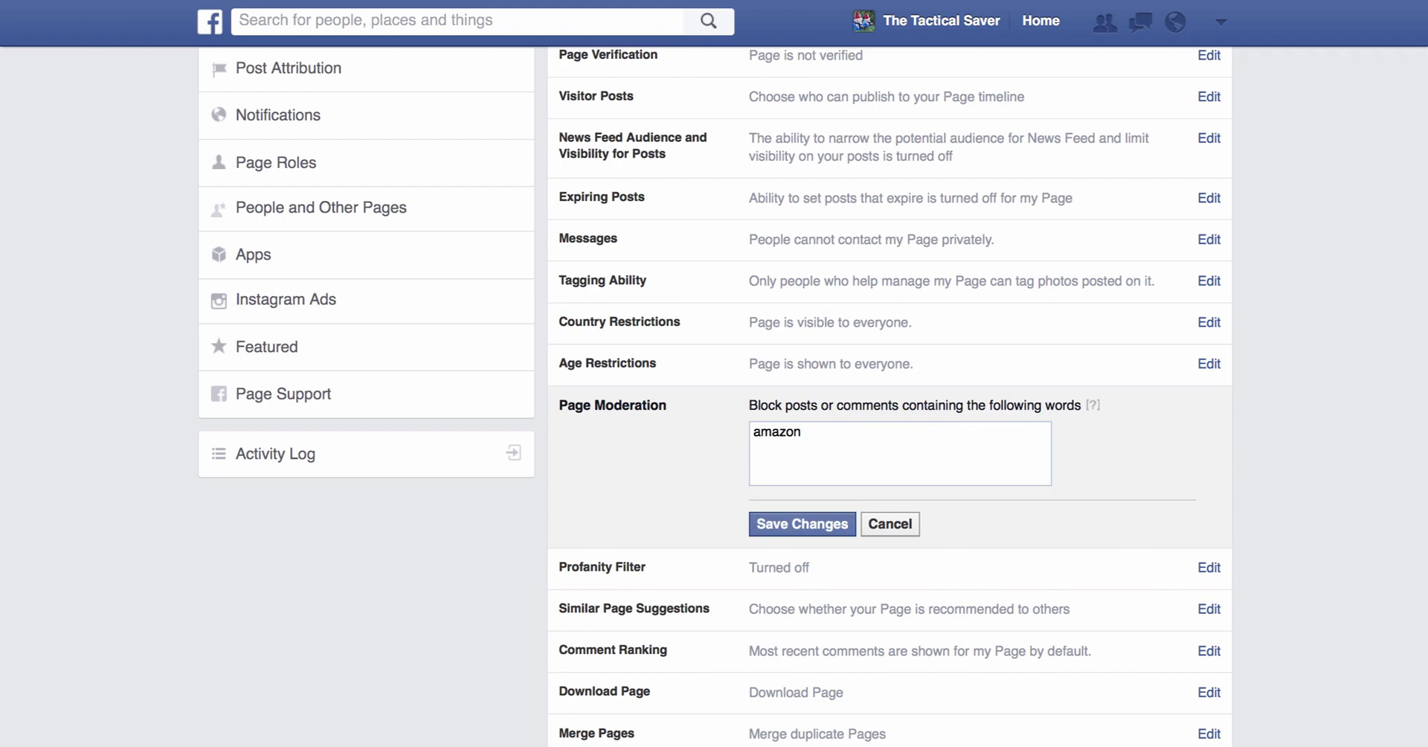
text(,amazon.com,ebay,ebay.com,ets)
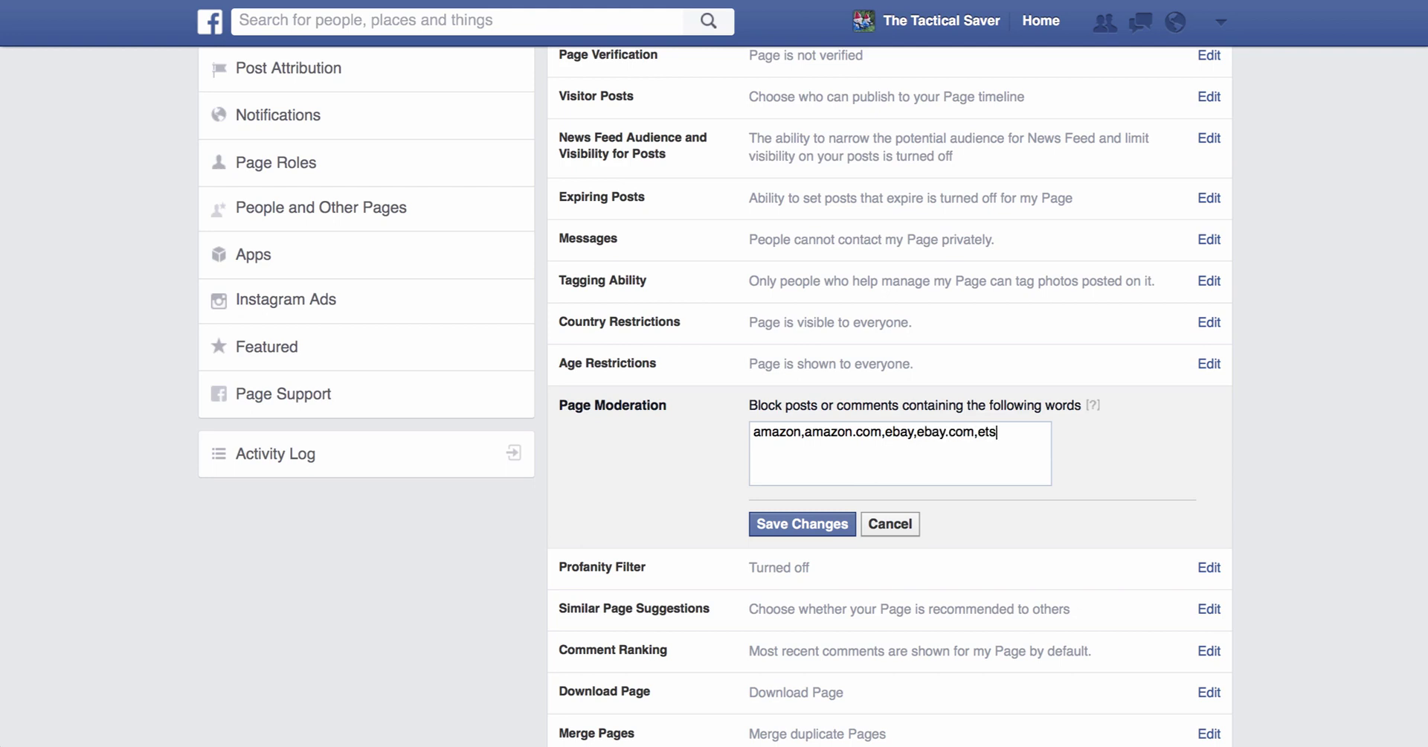
text(y,etsy.com,wish,wish app)
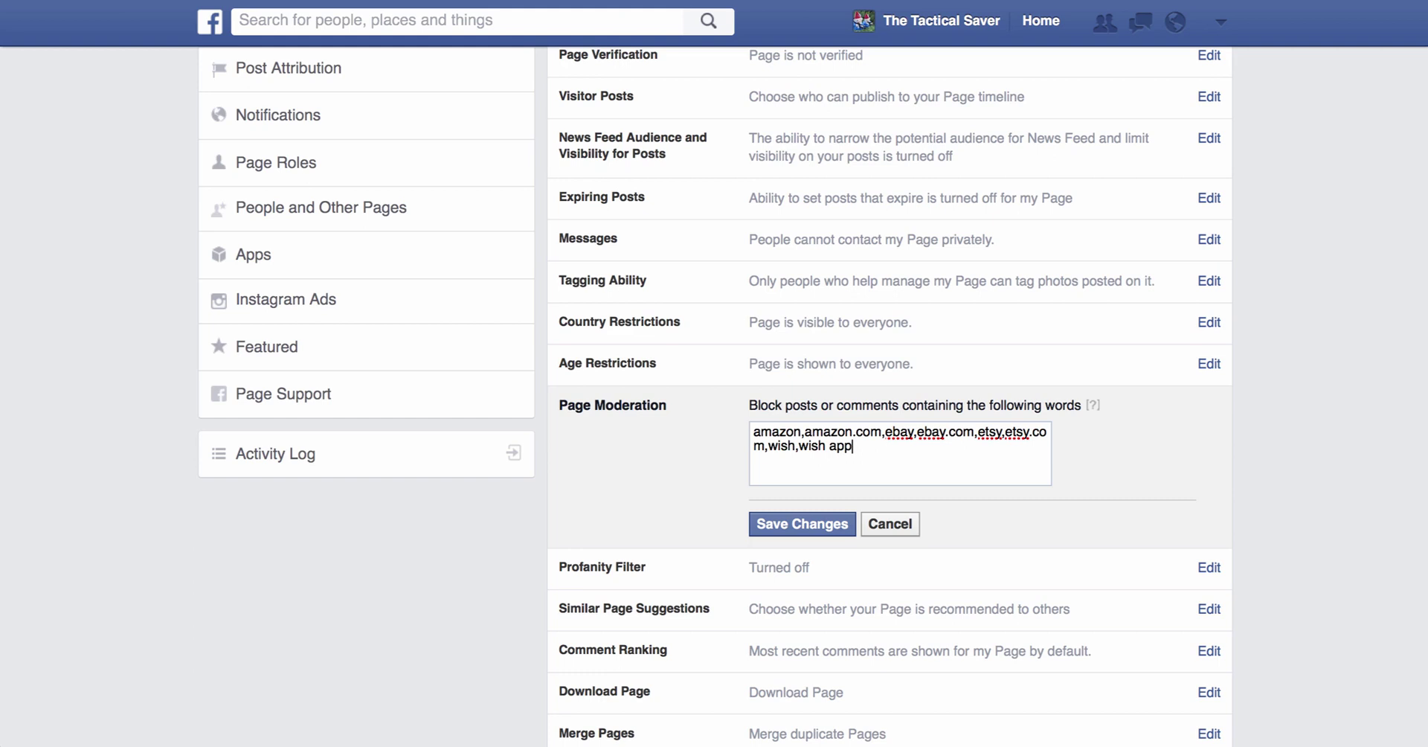
text(,cheap, dont like this,)
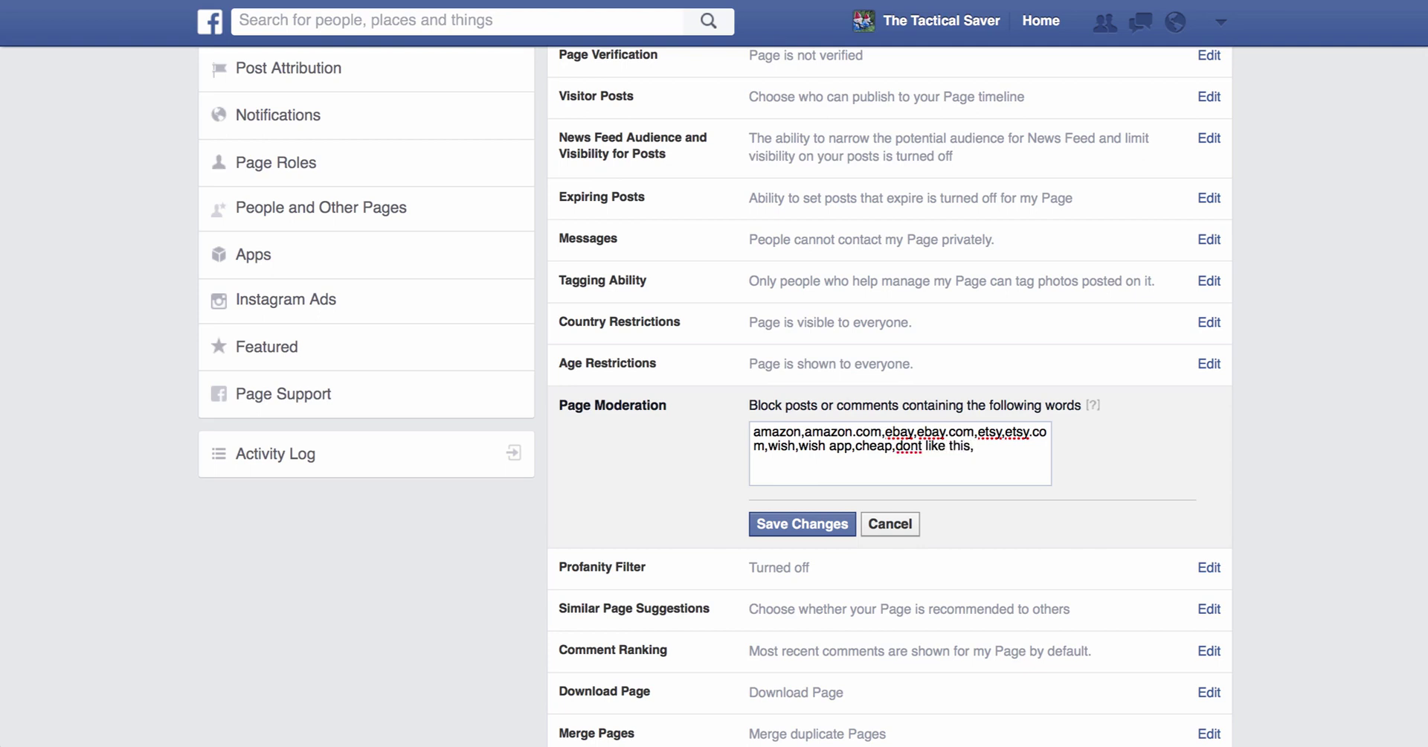
text(stupid,fake,not real,)
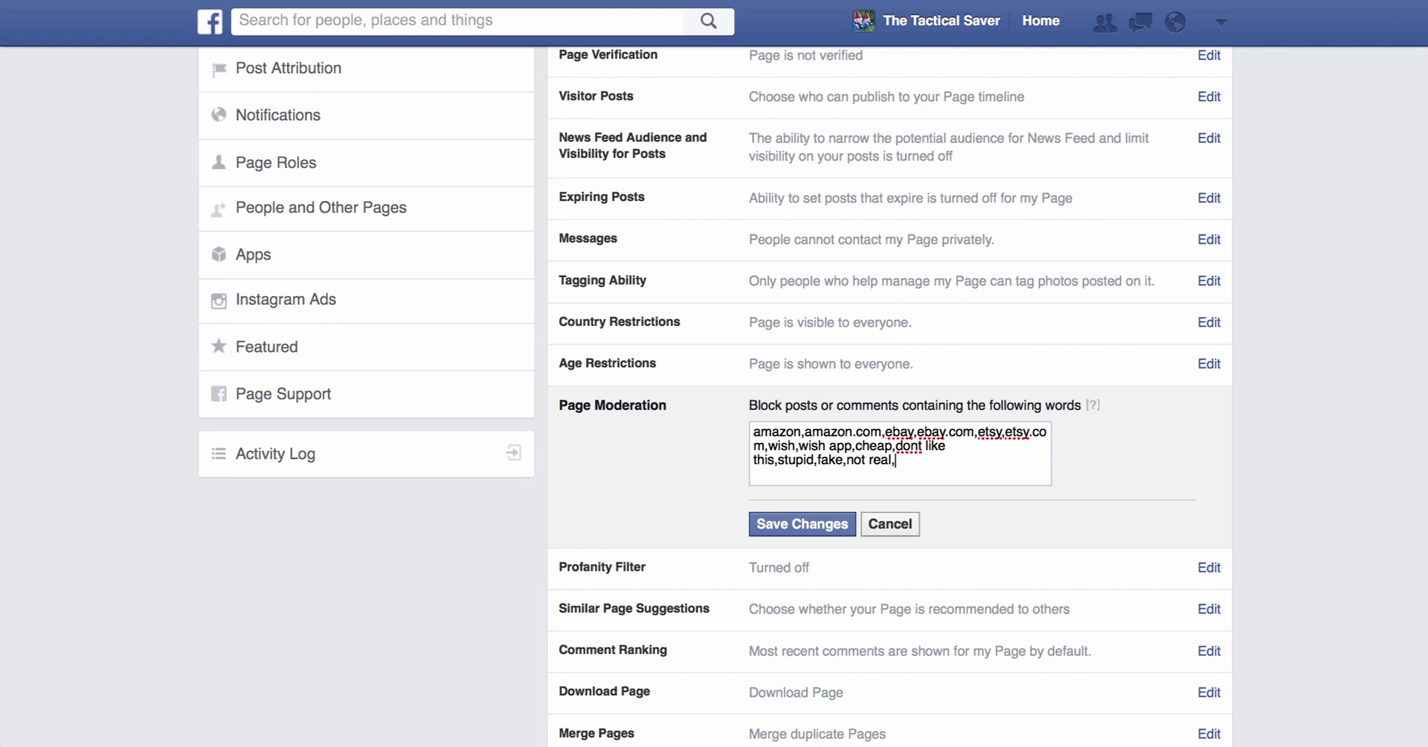
Add the price and delivery terms $, $1.00, $2, $3, shipping, postage and s&h to the blocked words
text($,$1.00,$2,$3,)
text(shipping,ship)
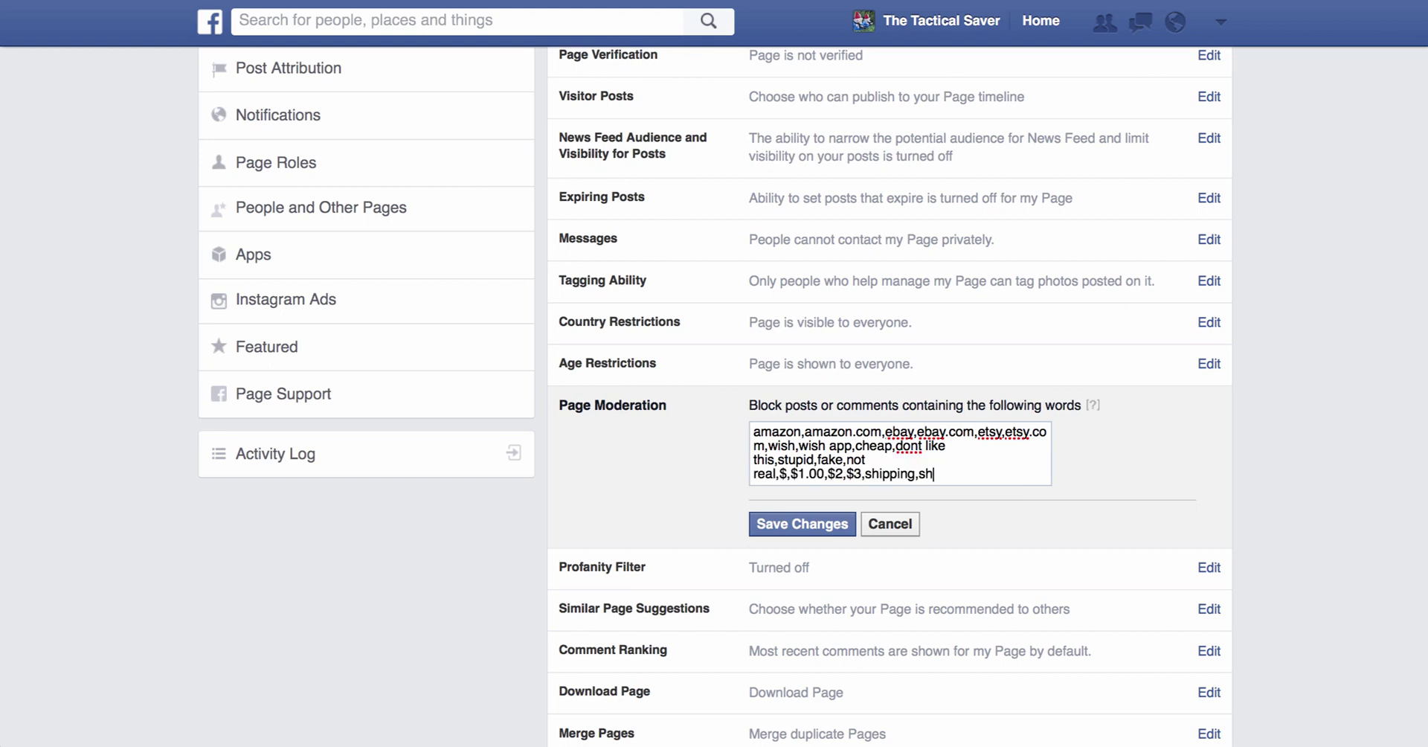
key(BackSpace)
key(BackSpace)
key(BackSpace)
key(BackSpace)
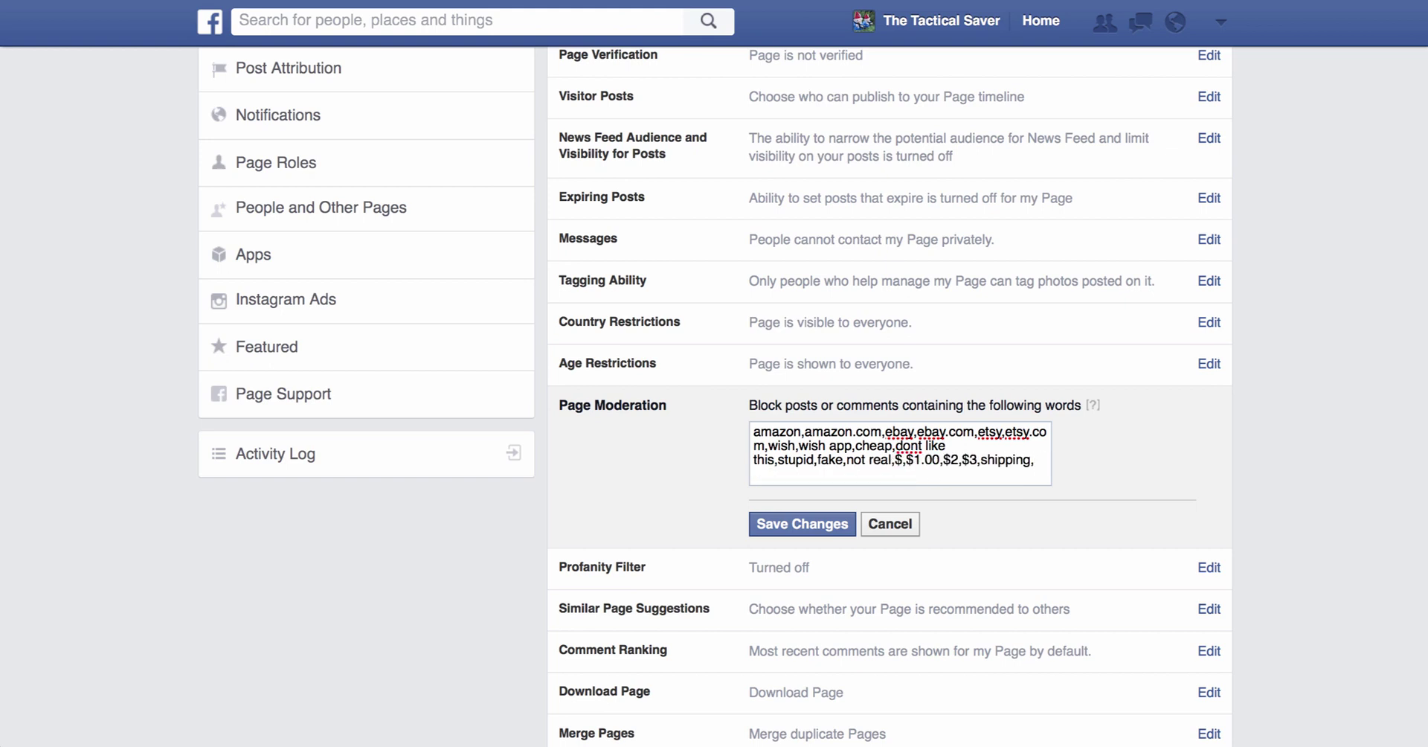
text(postage, shi)
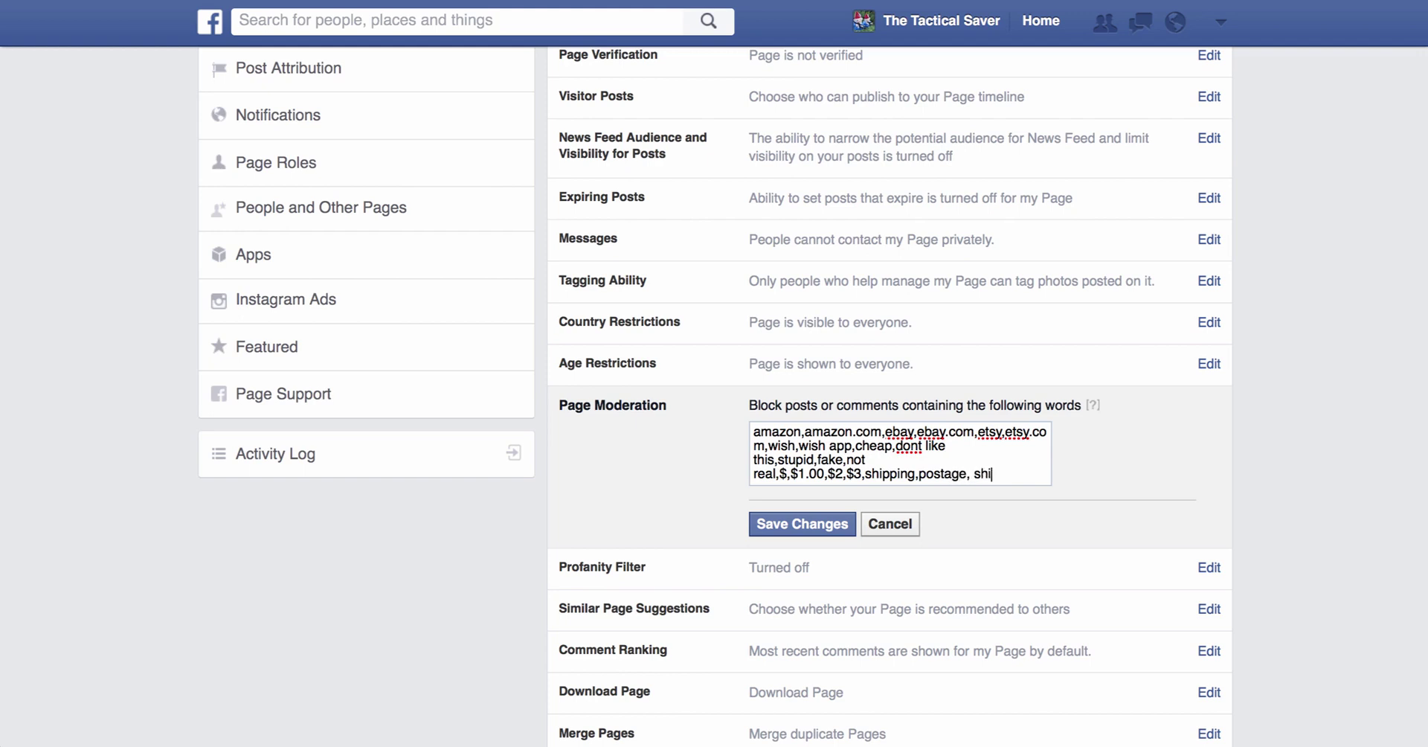
key(BackSpace)
key(BackSpace)
key(BackSpace)
text(s&h,)
Add never received, never got and the misspelling recieved to the blocked words, and save the Page Moderation changes
text(never receieve)
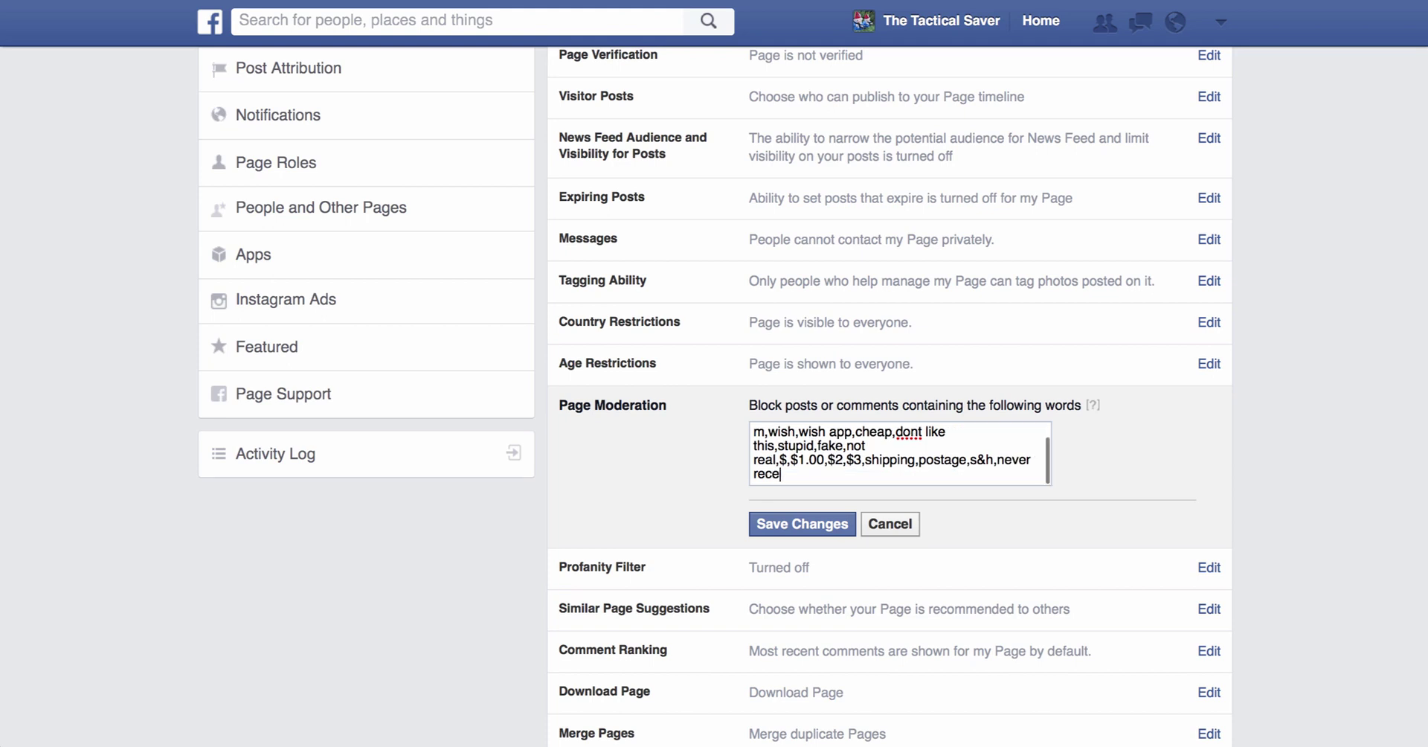
key(BackSpace)
key(BackSpace)
key(BackSpace)
key(BackSpace)
key(BackSpace)
text(ieved,)
right_click(755, 468)
click(823, 475)
text(never got,)
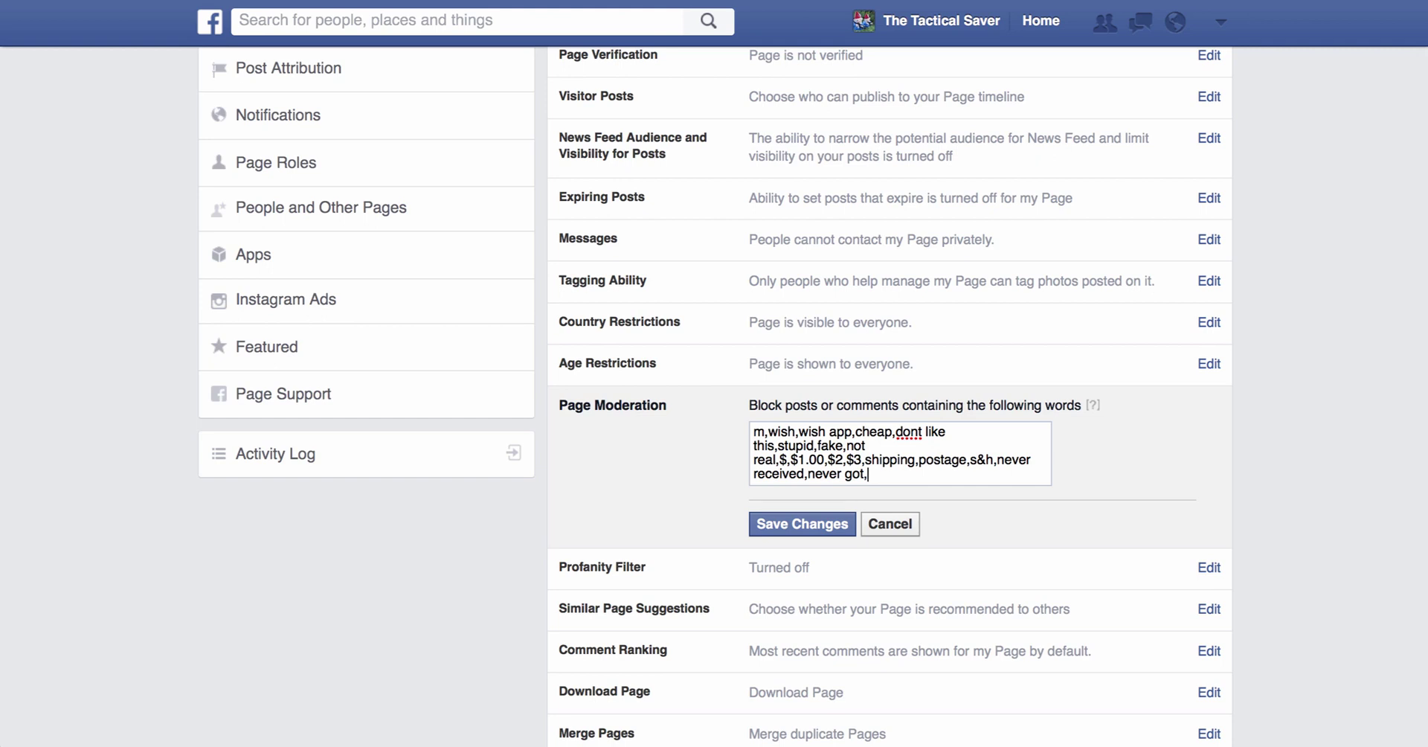
text(recieved,)
click(754, 526)
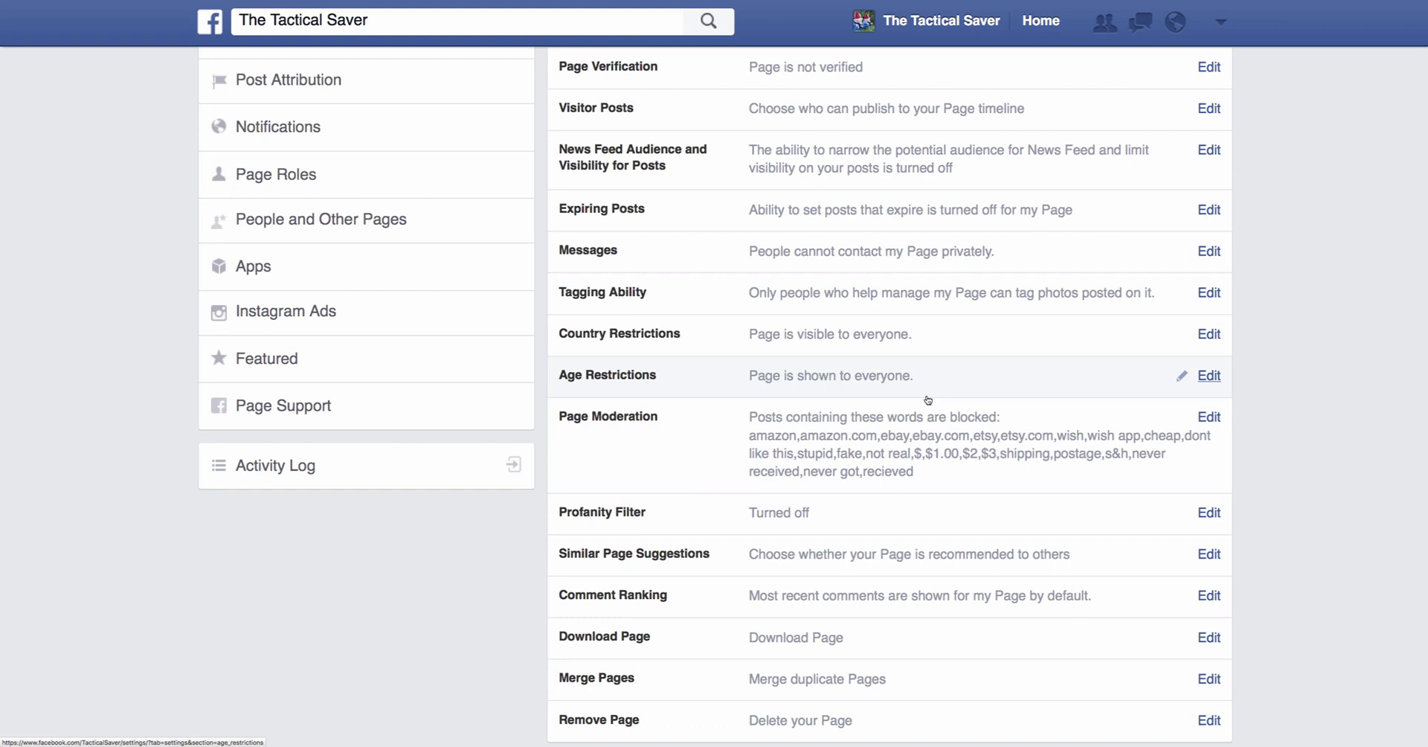
click(933, 477)
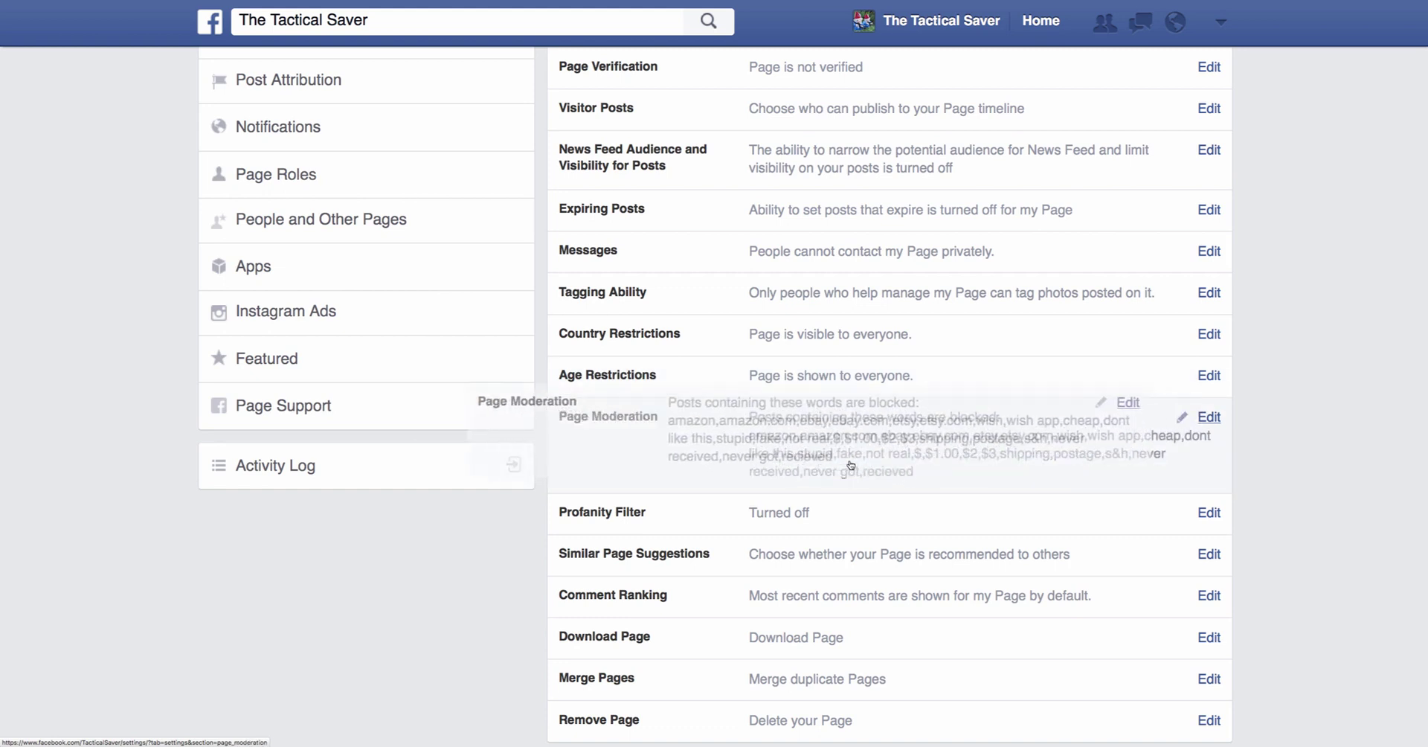